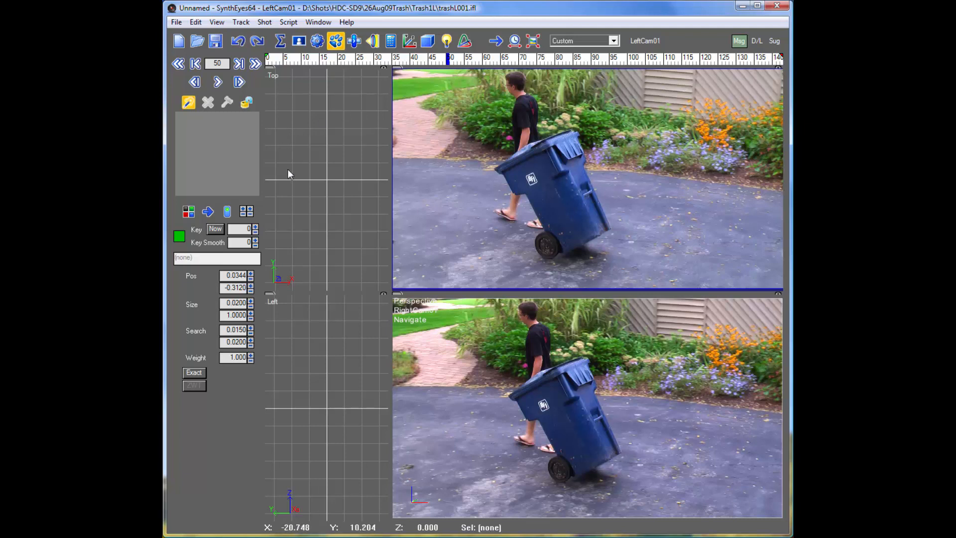
- In the left camera view, place trackers on the purple flower beside the bin and on two leaves low on the pavement, then lock all three
left_click(594, 145)
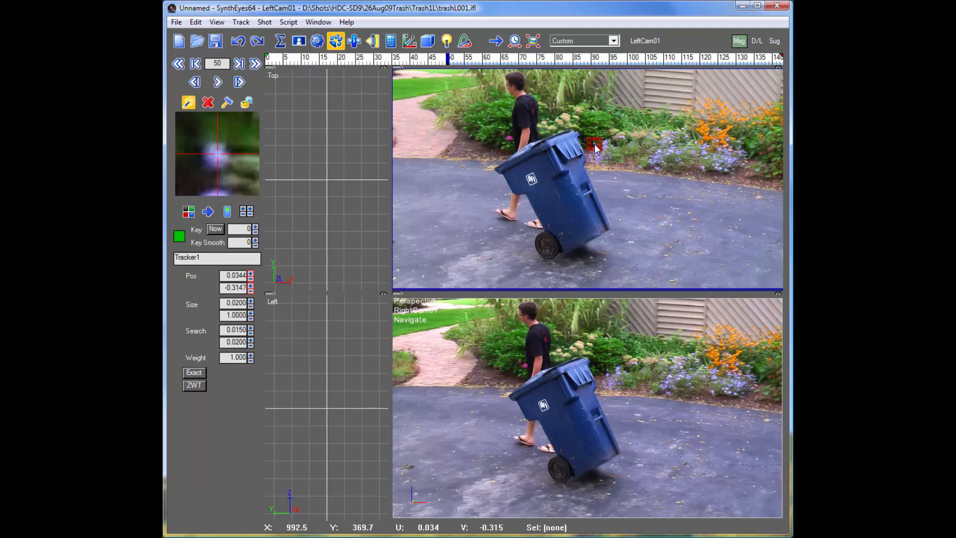
left_click_drag(593, 149, 594, 149)
left_click_drag(229, 166, 227, 167)
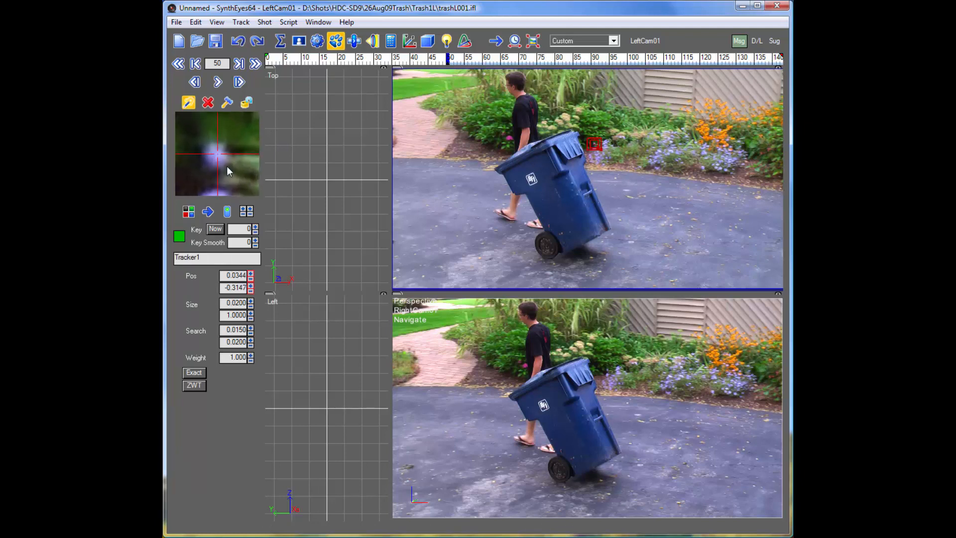
left_click(670, 282)
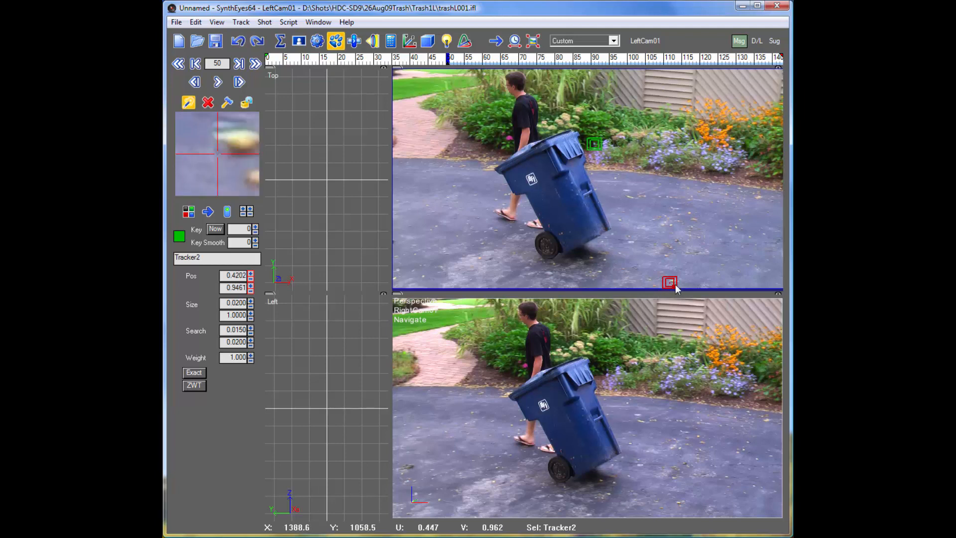
left_click_drag(678, 280, 683, 279)
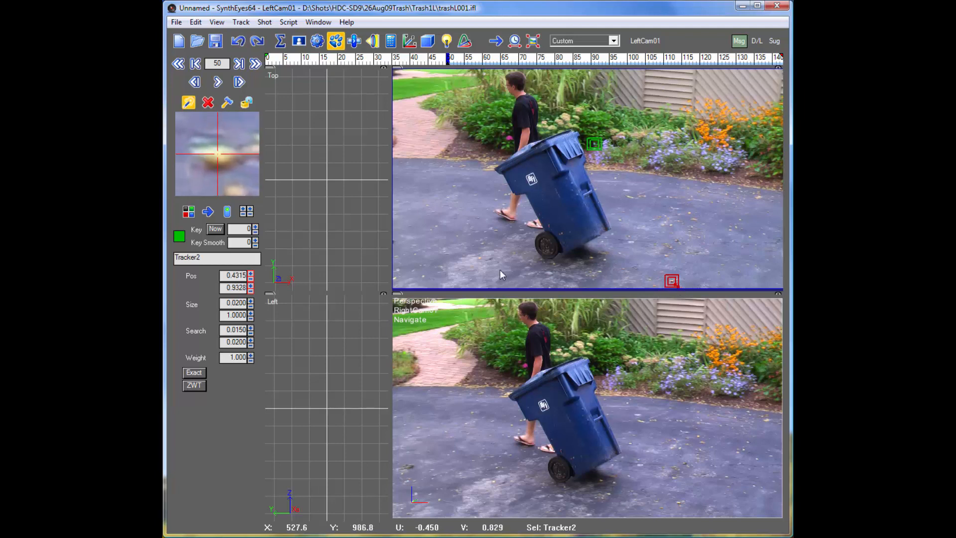
left_click_drag(423, 276, 426, 281)
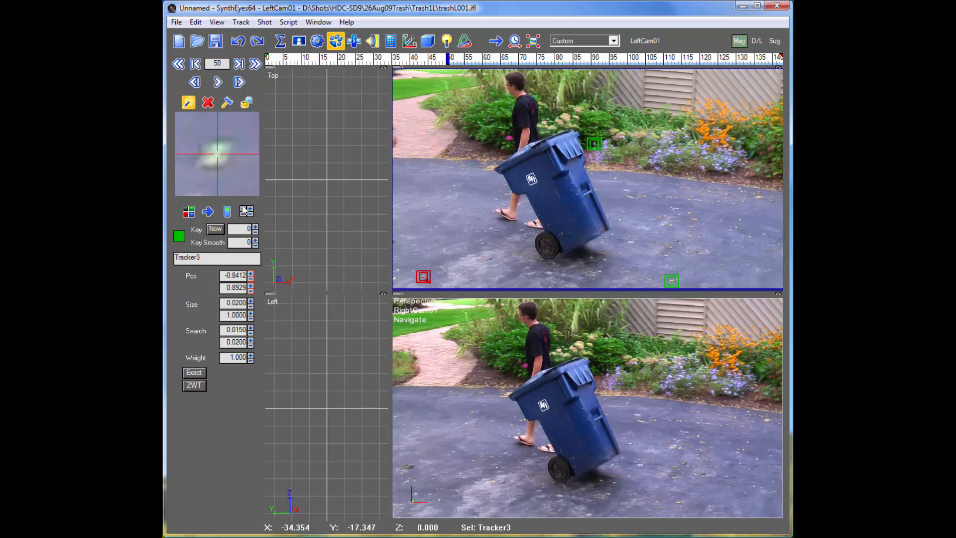
left_click_drag(219, 169, 220, 168)
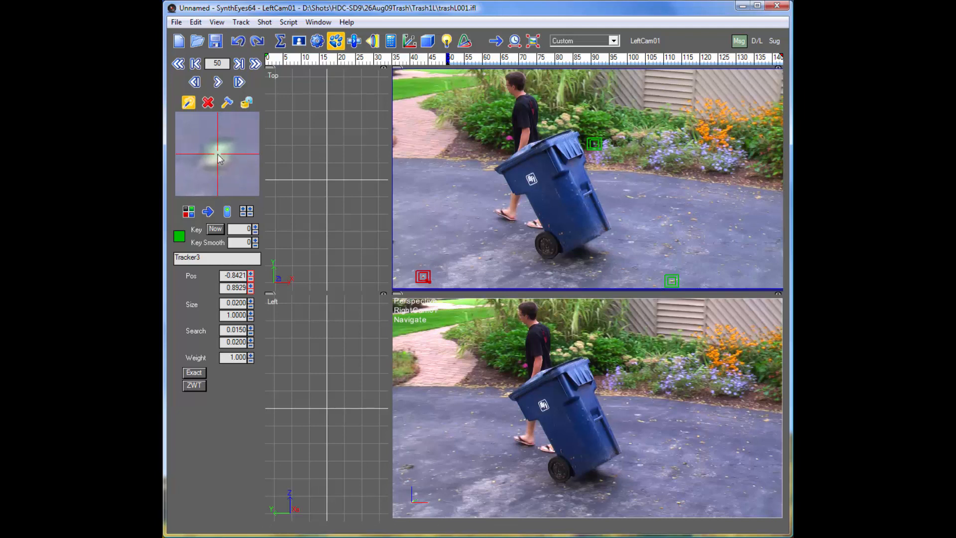
key("ctrl+a")
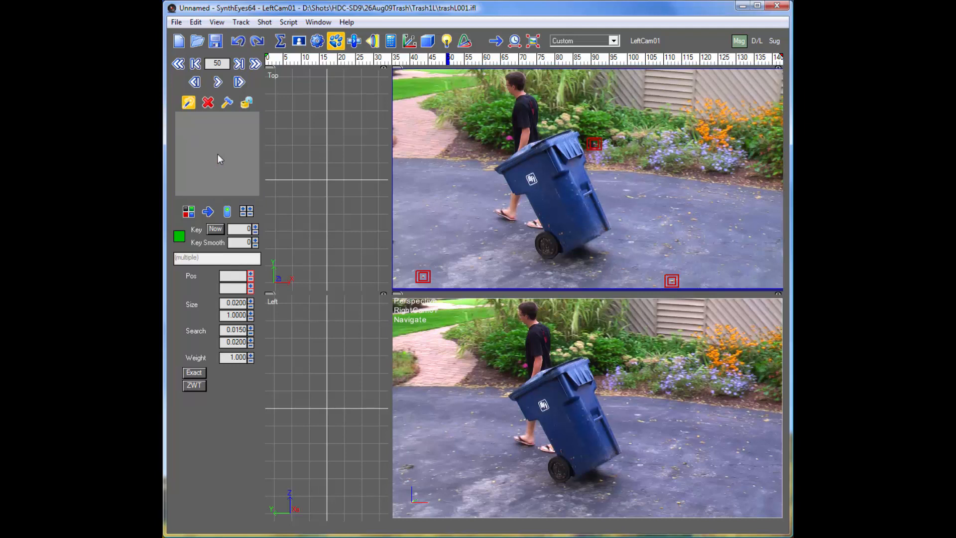
key("ctrl+d")
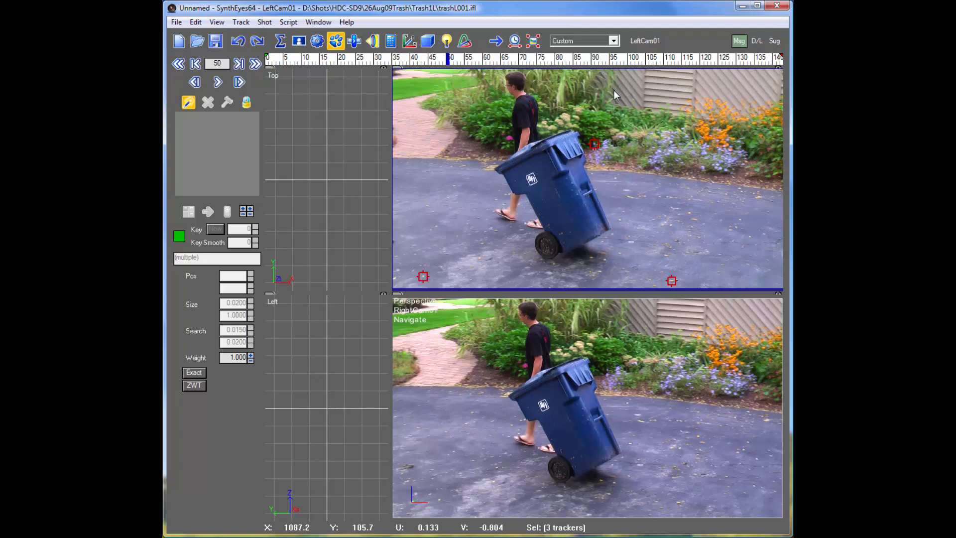
- Switch to the right camera, place trackers on the same flower and two pavement leaves, and lock all three
key("minus")
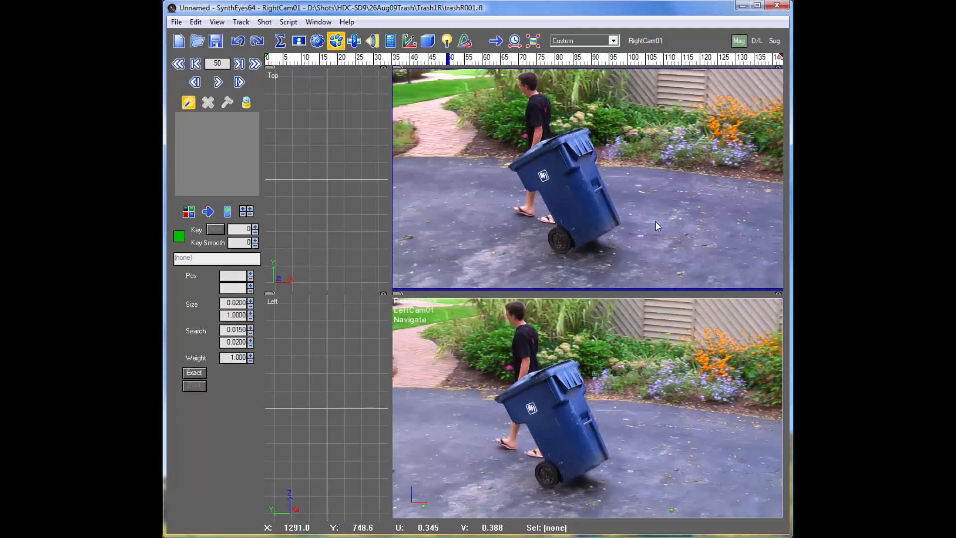
left_click(606, 141)
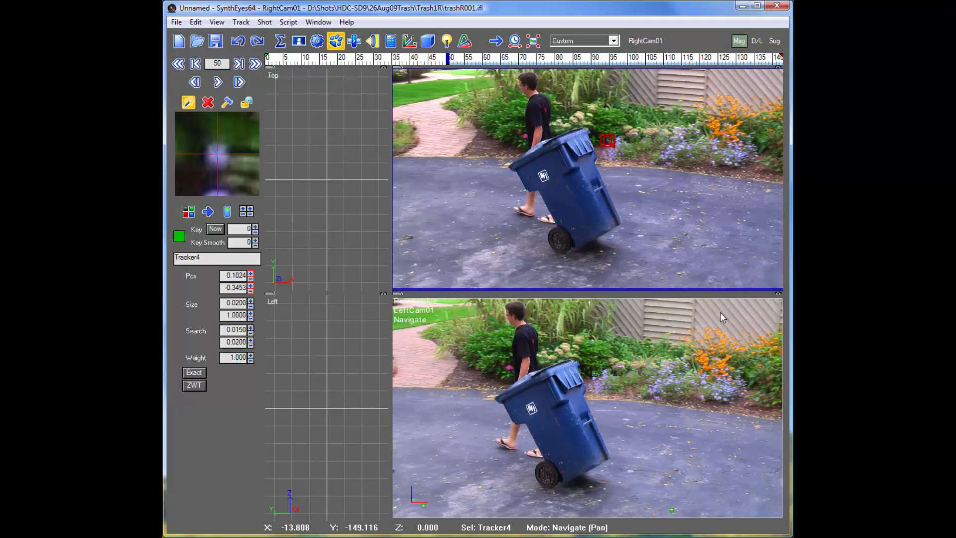
left_click(679, 274)
left_click_drag(681, 274, 682, 274)
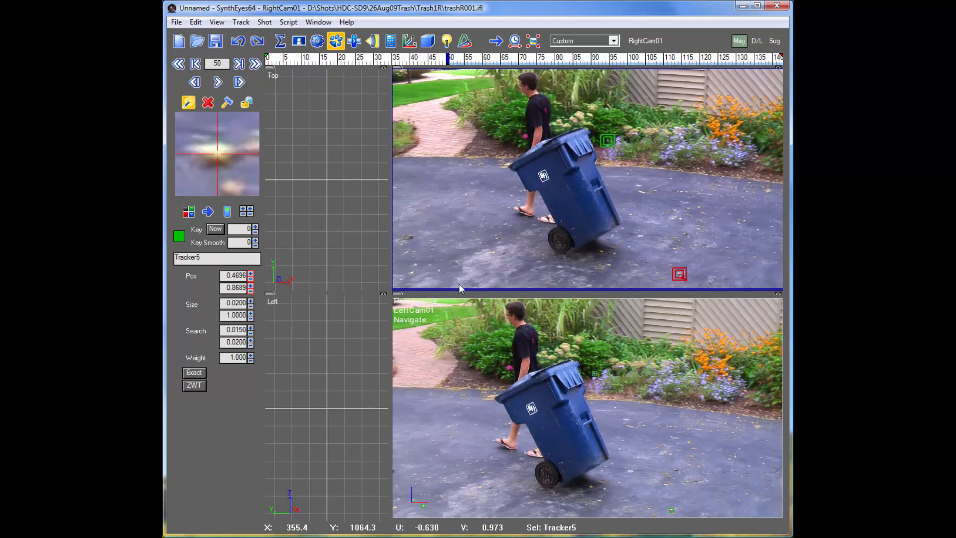
left_click(438, 271)
left_click_drag(444, 274, 442, 274)
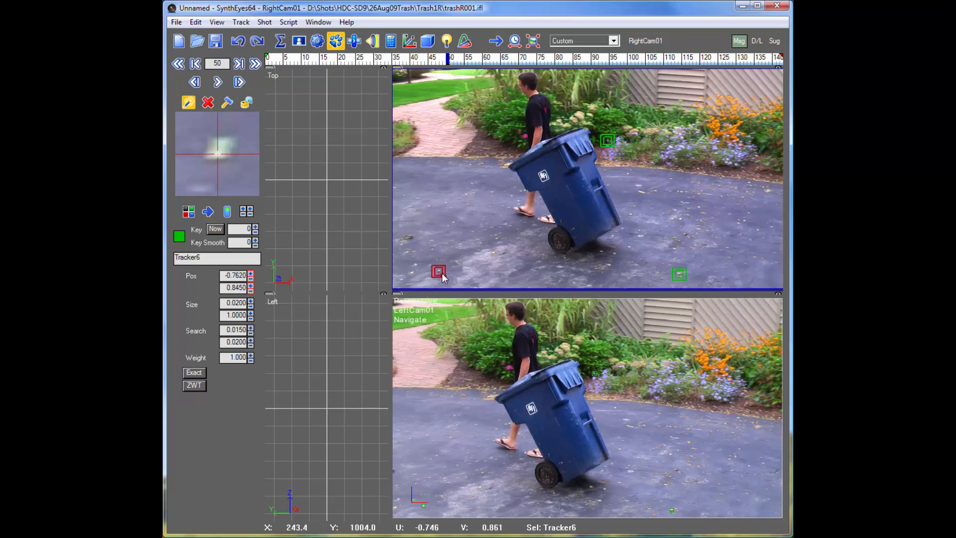
left_click_drag(210, 171, 218, 158)
key("ctrl+a")
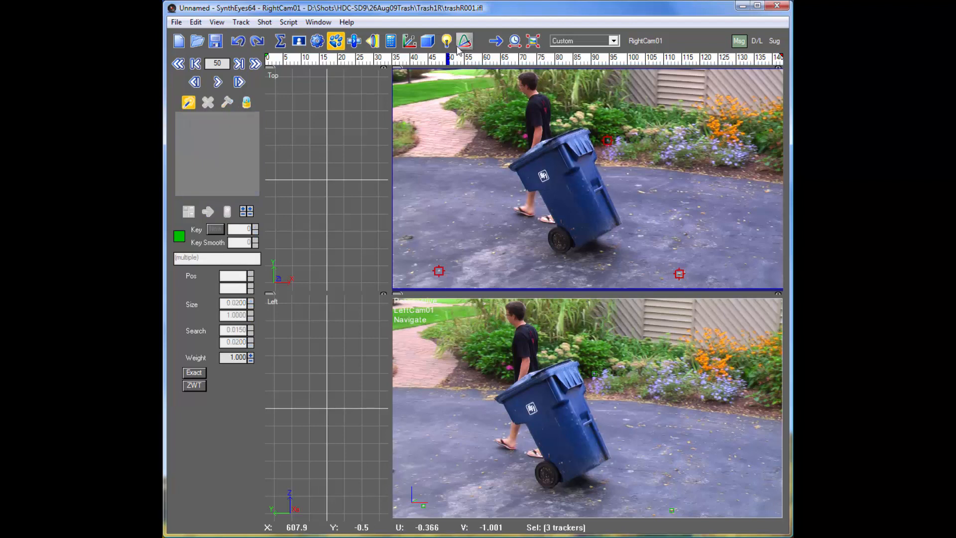
- Link the right camera's flower tracker to the matching flower tracker in the left camera as a stereo pair
left_click(410, 41)
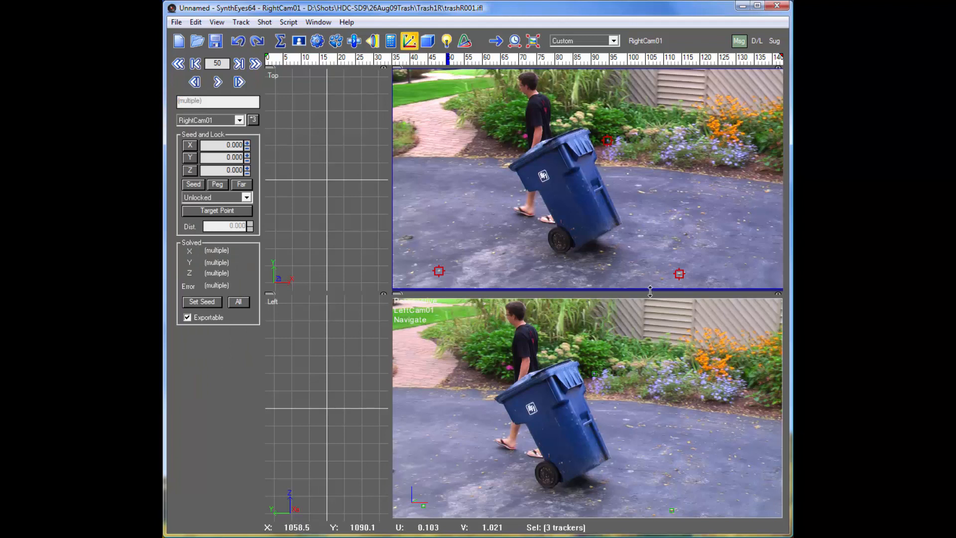
left_click(607, 140)
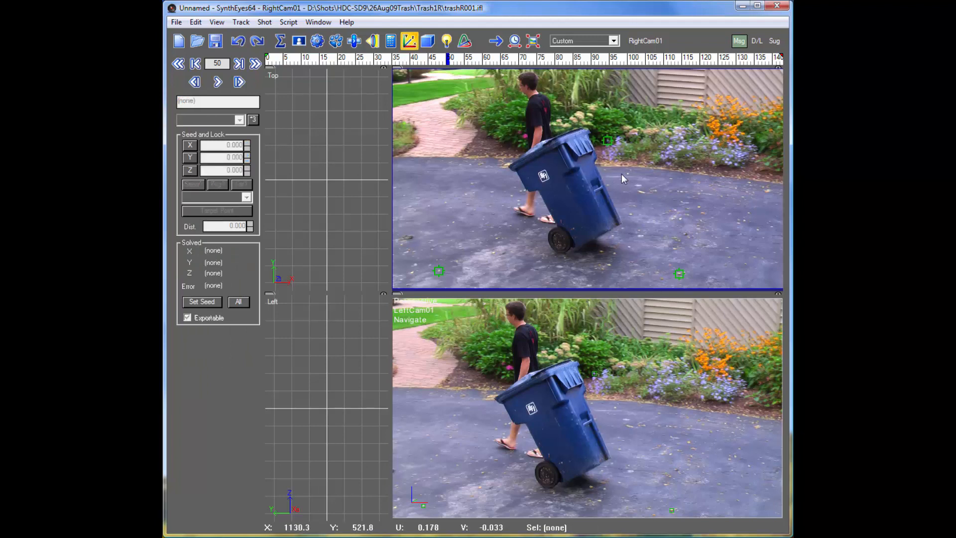
left_click(607, 143)
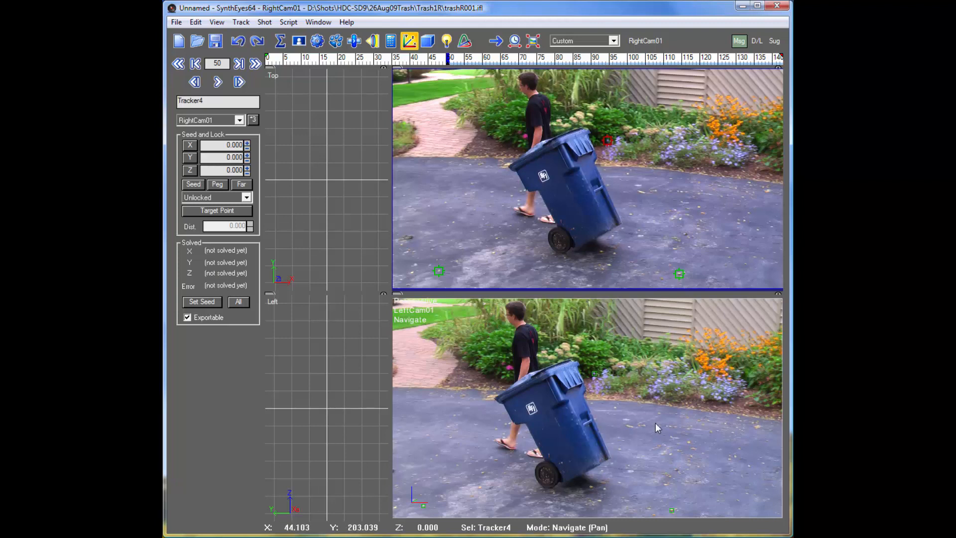
key("alt")
left_click(594, 373)
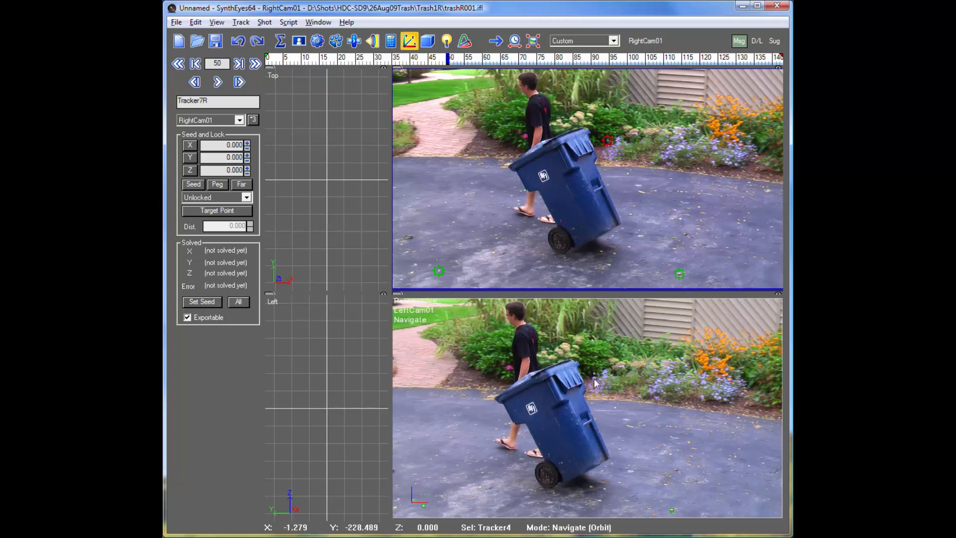
- Link the right camera's two pavement trackers to their matching left-camera trackers as stereo pairs
left_click(681, 272)
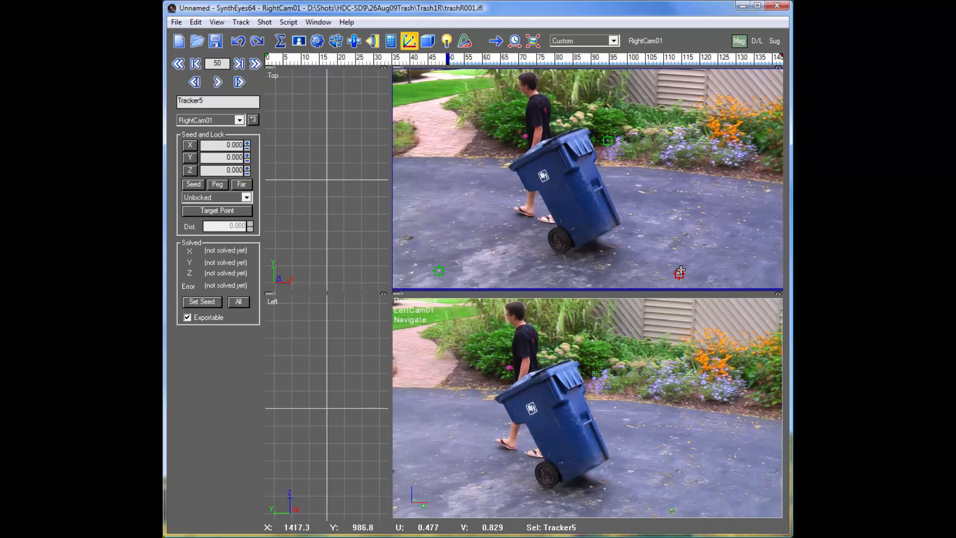
left_click(672, 511)
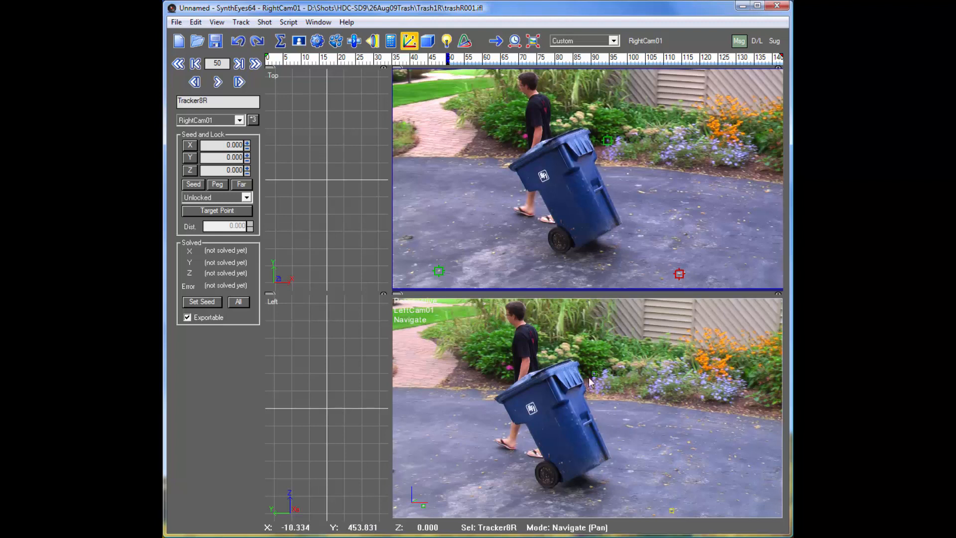
left_click(439, 271)
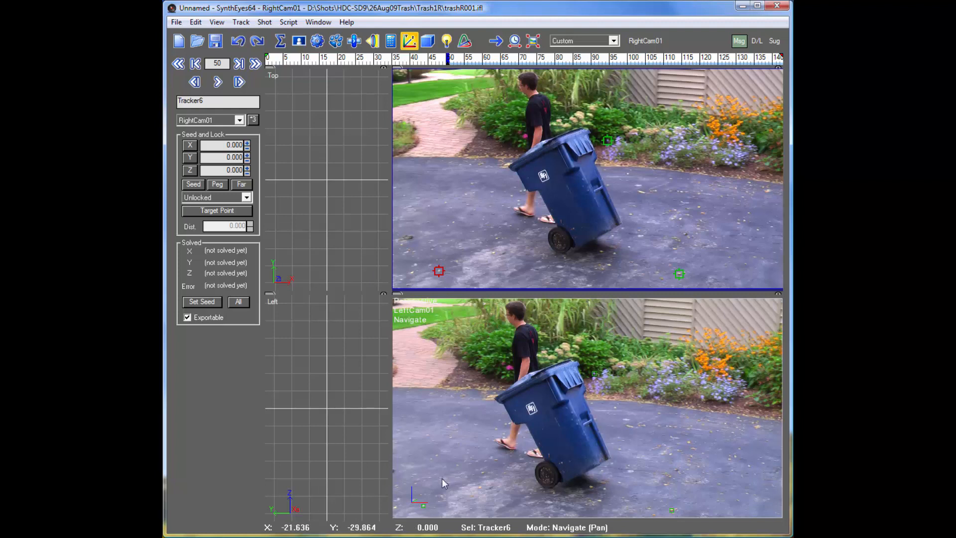
left_click(423, 506)
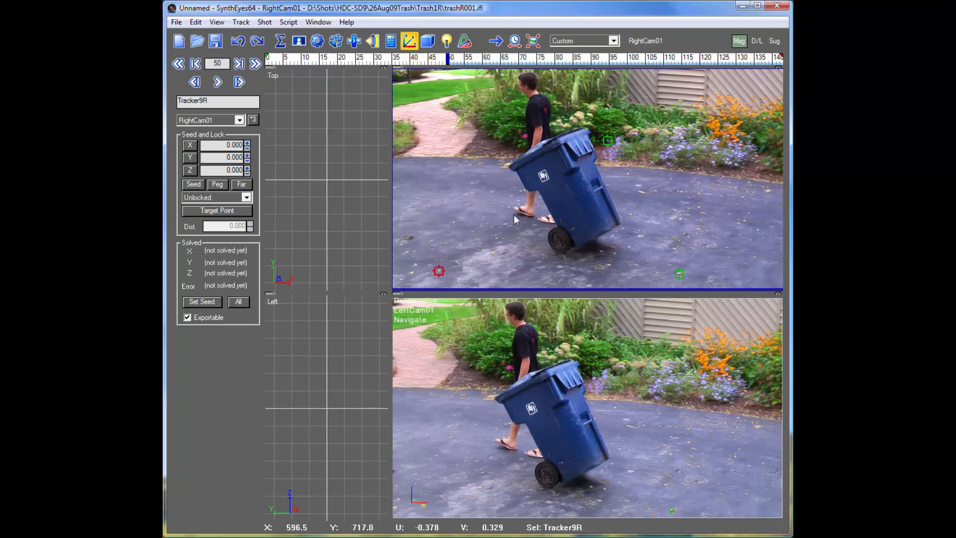
- Run the Stereo 2-D Alignment script with Set FOVs on, both FOVs at 32, converging on Tracker7R, and Current Frame Only off
left_click(289, 22)
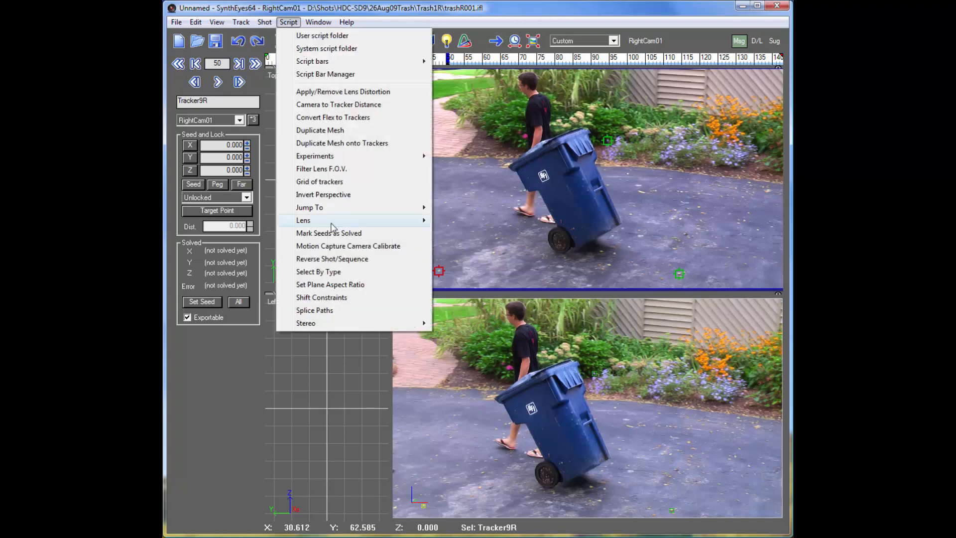
mouse_move(335, 225)
mouse_move(359, 325)
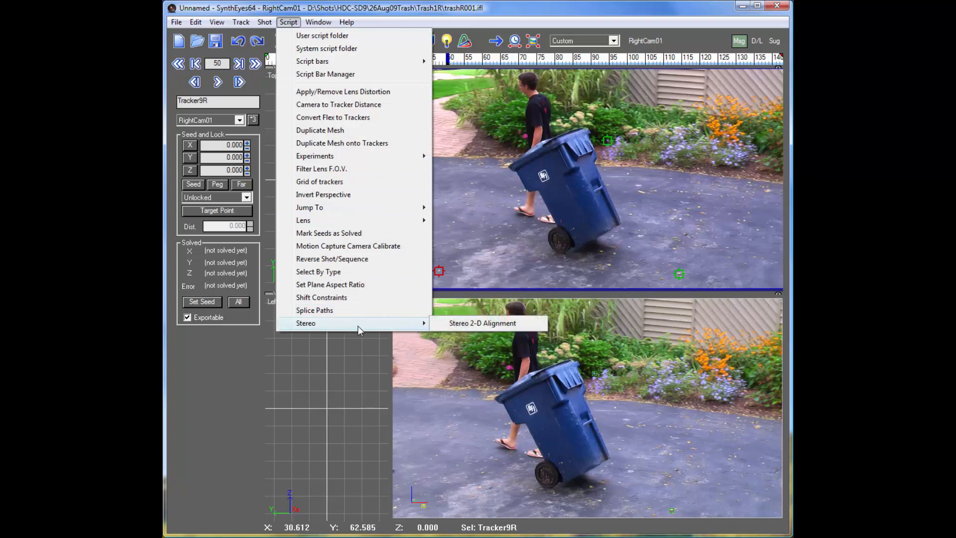
left_click(463, 324)
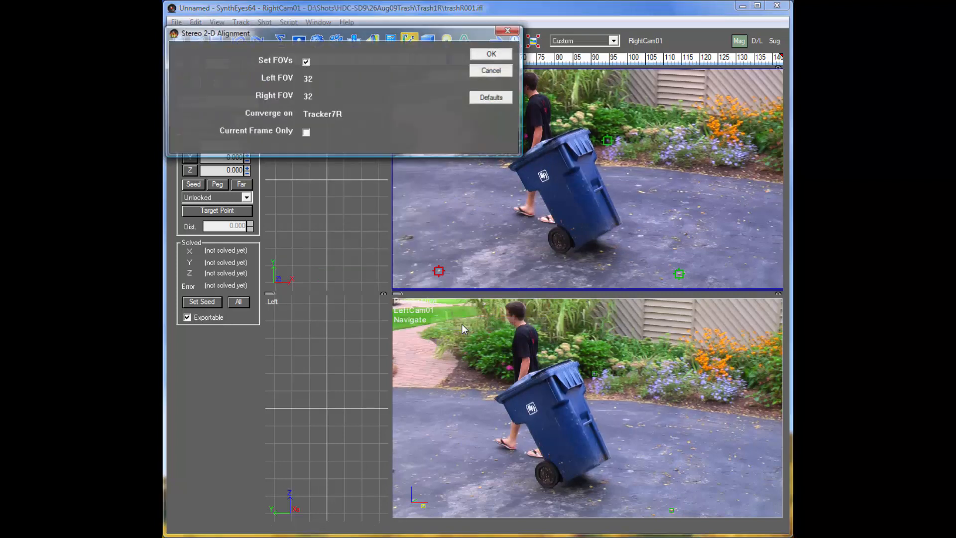
left_click_drag(322, 36, 404, 113)
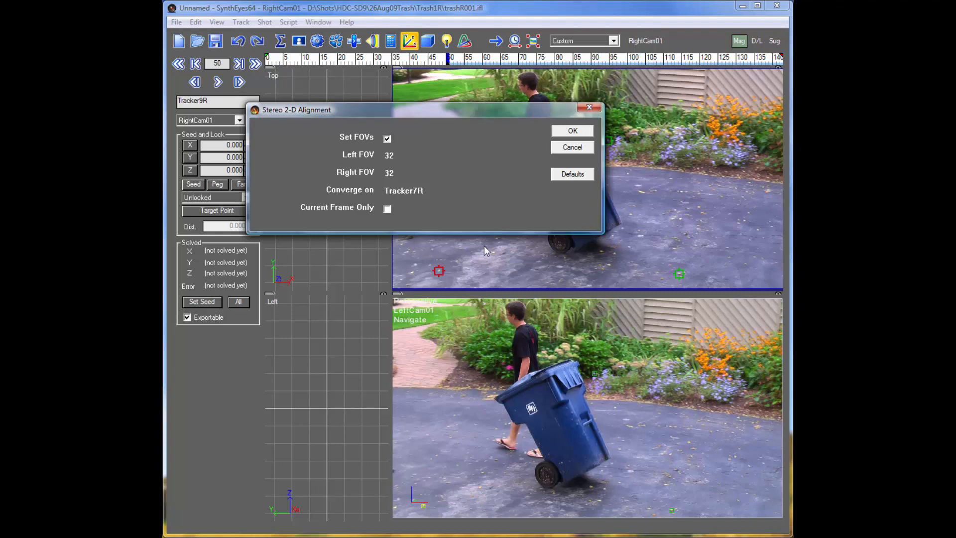
left_click_drag(442, 112, 428, 214)
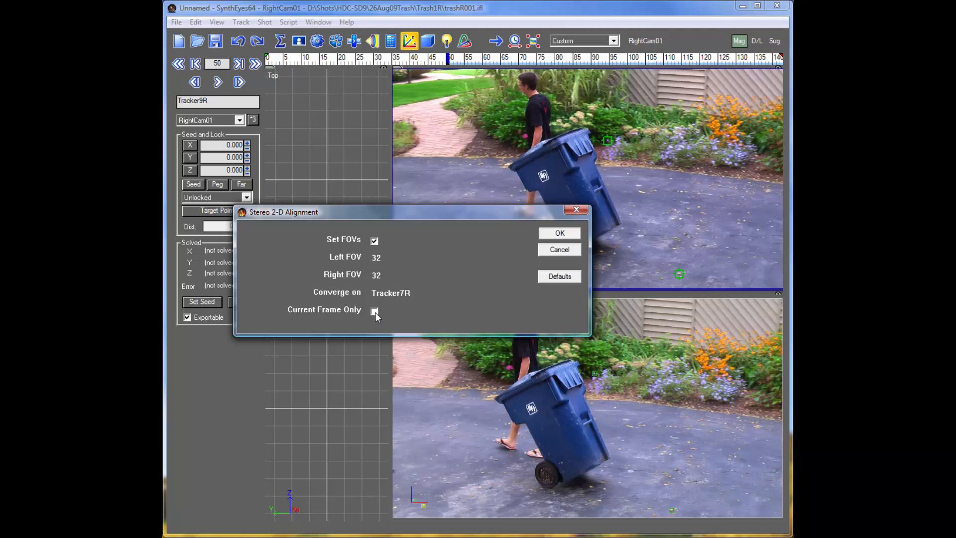
left_click(557, 233)
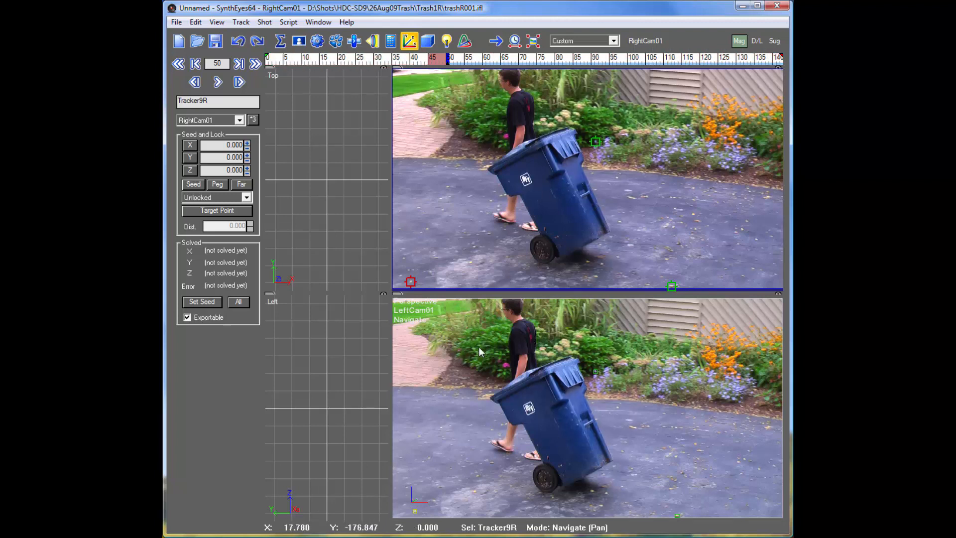
- Enable Stereo Display in the perspective view and switch to the single Perspective layout
right_click(463, 343)
mouse_move(537, 373)
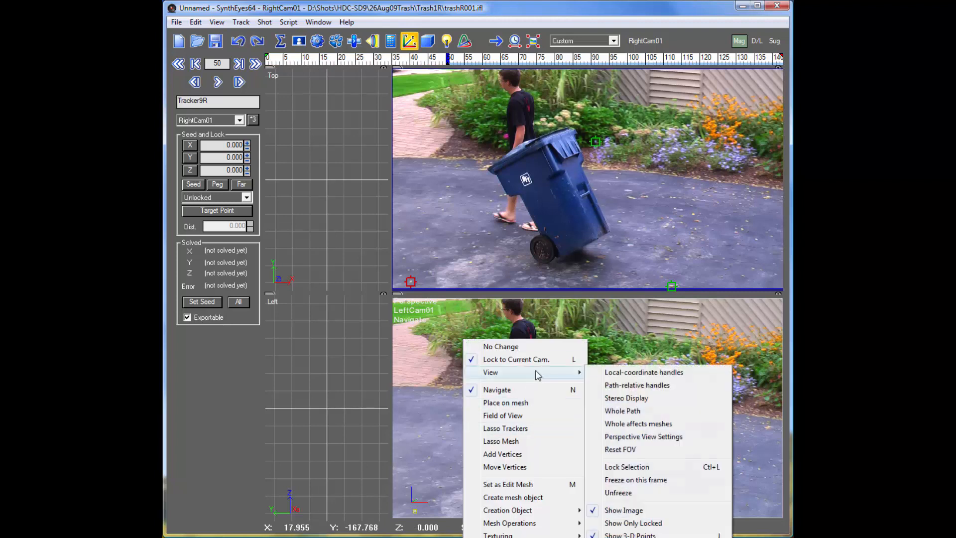
left_click(628, 398)
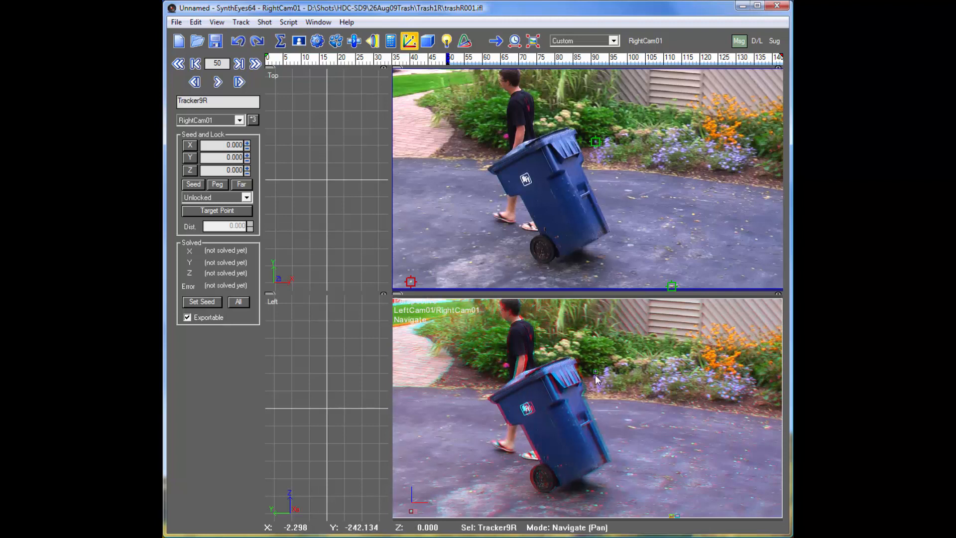
left_click(559, 41)
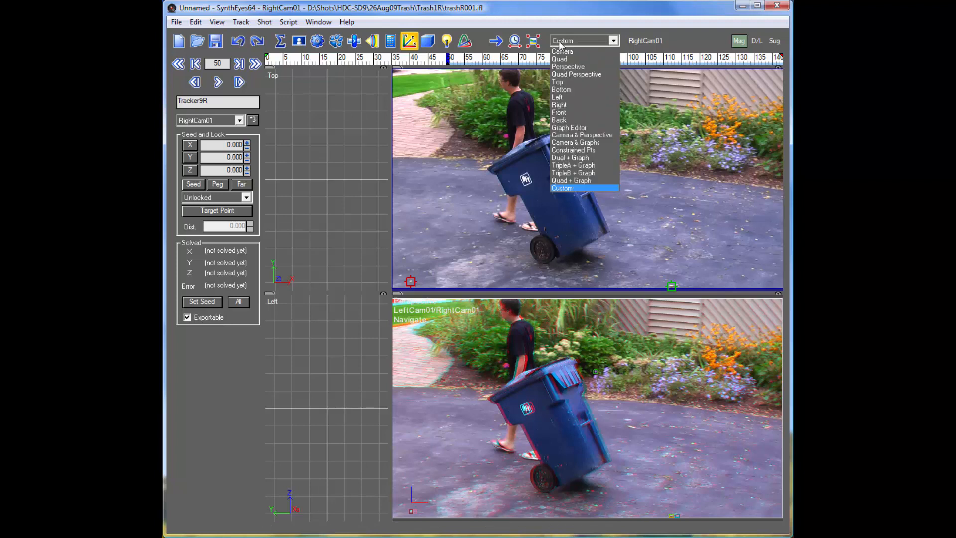
left_click(568, 67)
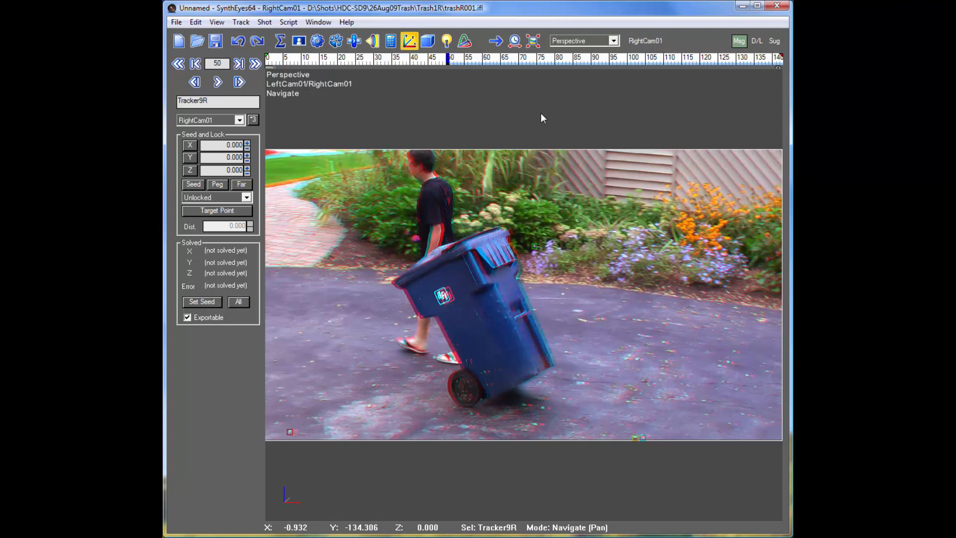
- Examine the keyframed center-point motion adjustments in the image preparation settings of the right and left cameras, leaving both without changes
key("p")
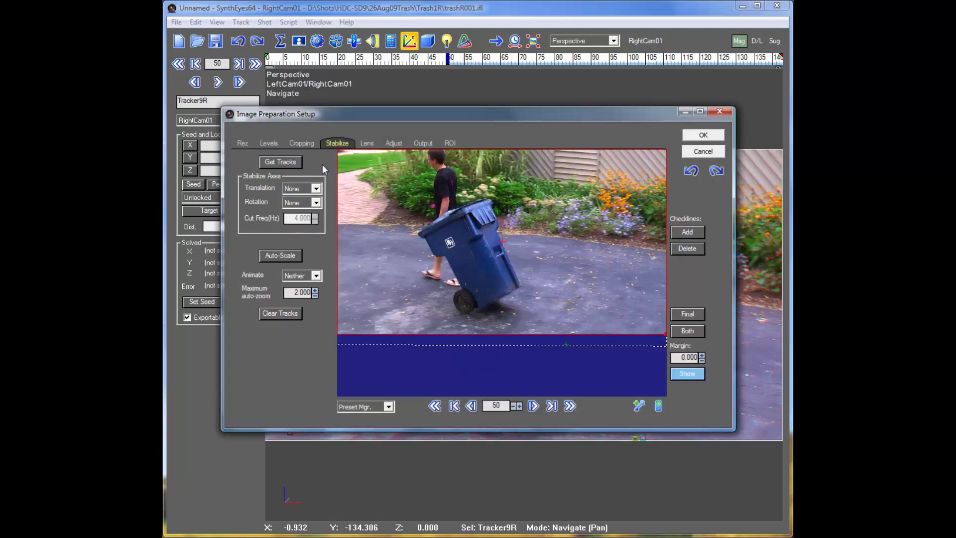
left_click(397, 142)
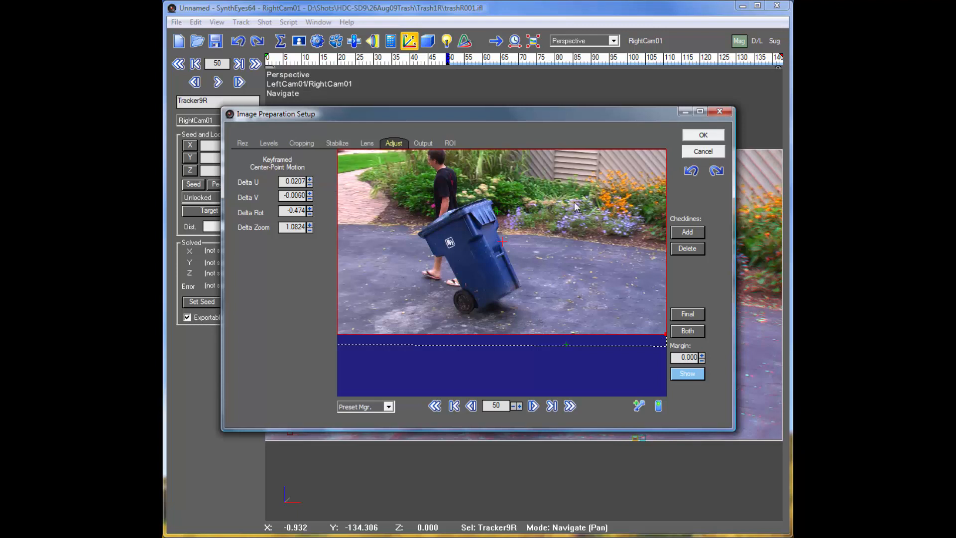
left_click(684, 151)
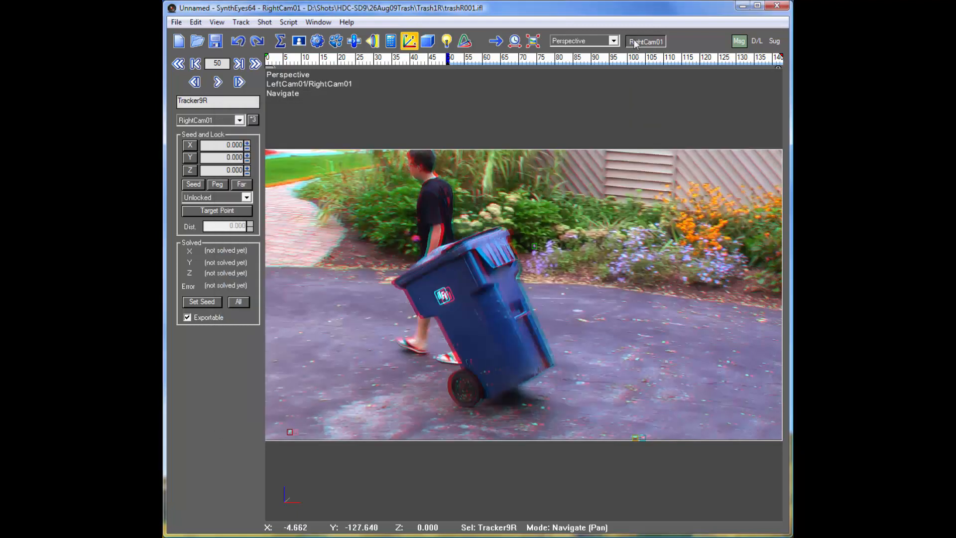
left_click(640, 43)
key("p")
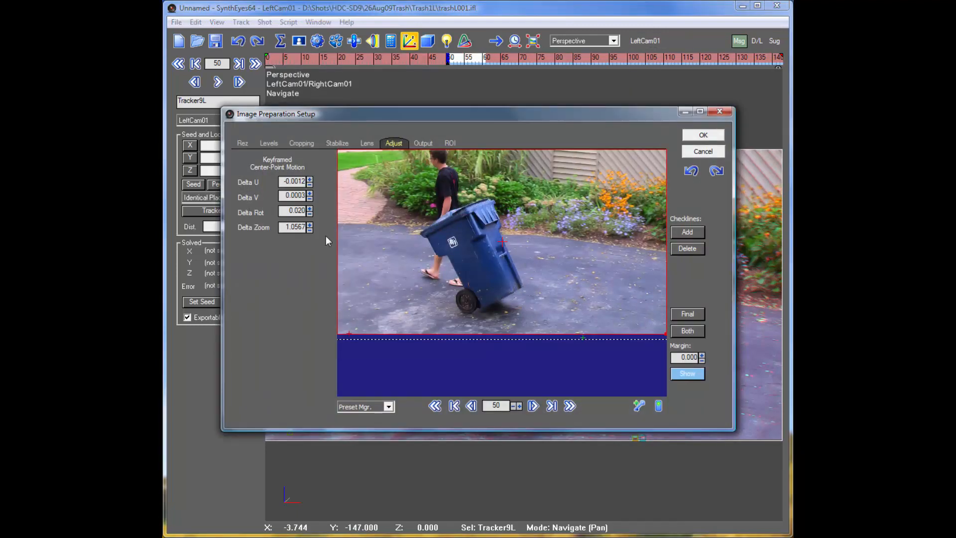
left_click(704, 152)
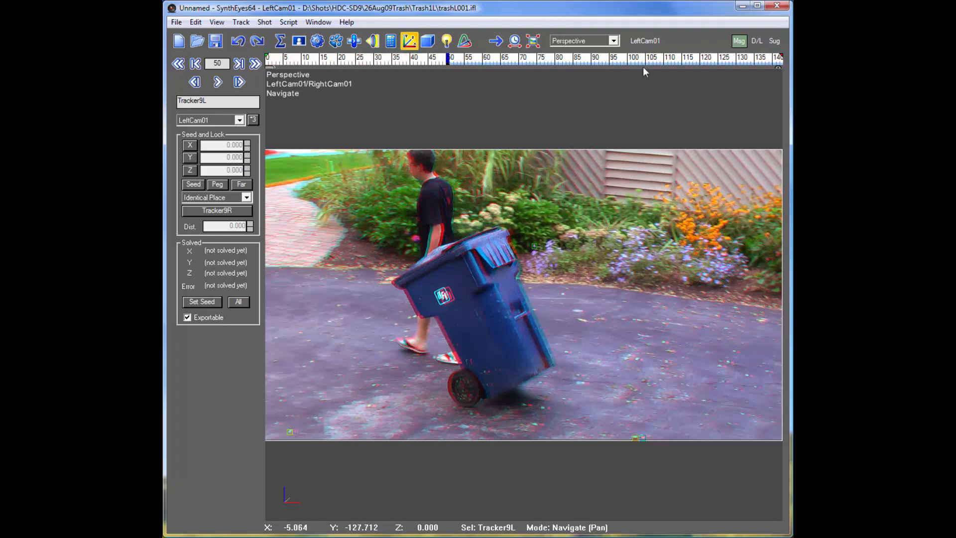
- Scrub to frame 0 and on to frame 142 to check the stereo alignment across the shot
left_click_drag(723, 59, 242, 68)
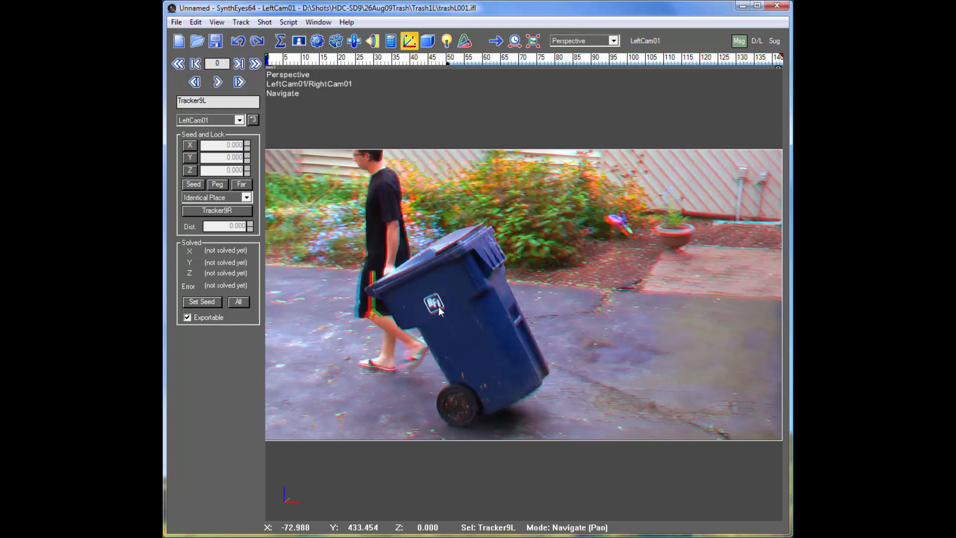
left_click_drag(281, 60, 786, 128)
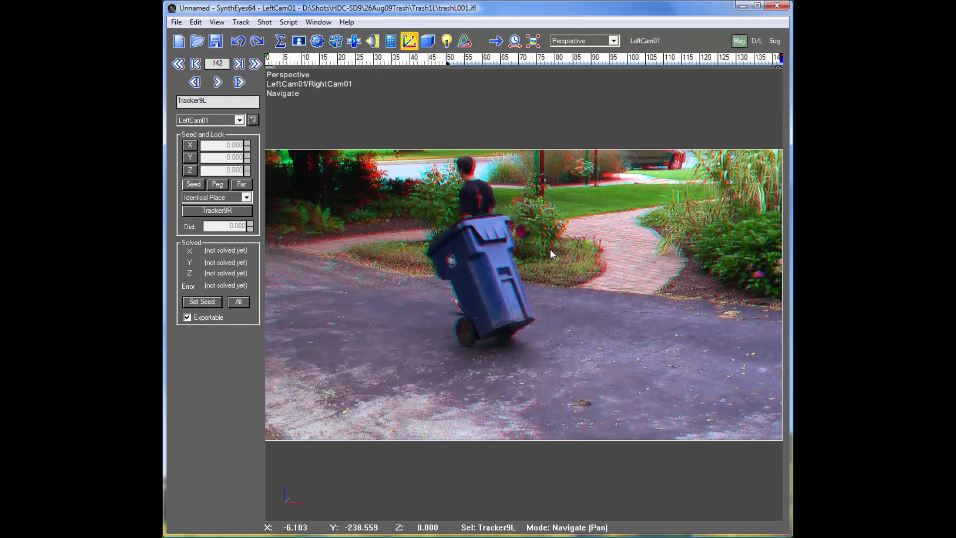